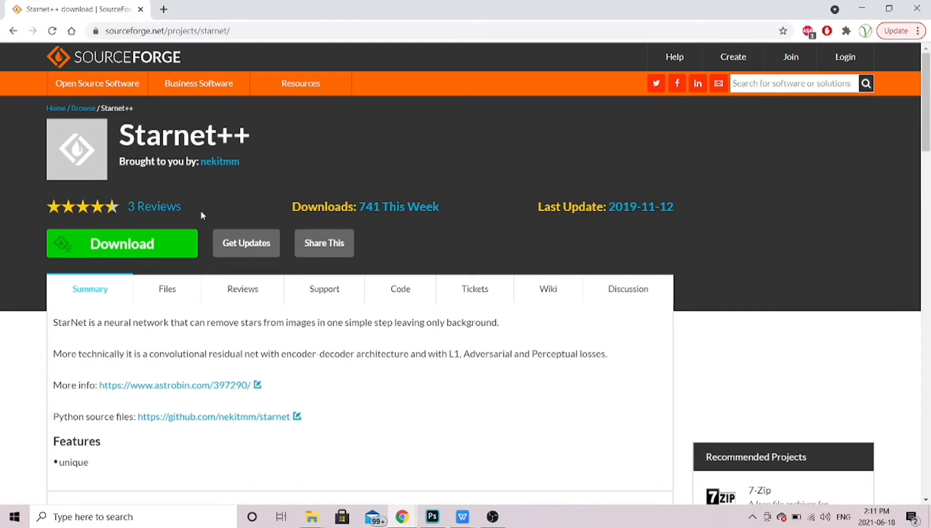
Switch to the StarNet_Win folder in File Explorer and delete the Eastern Veil Processed TIFF file
{"action": "mouse_move", "coordinate": [313, 521]}
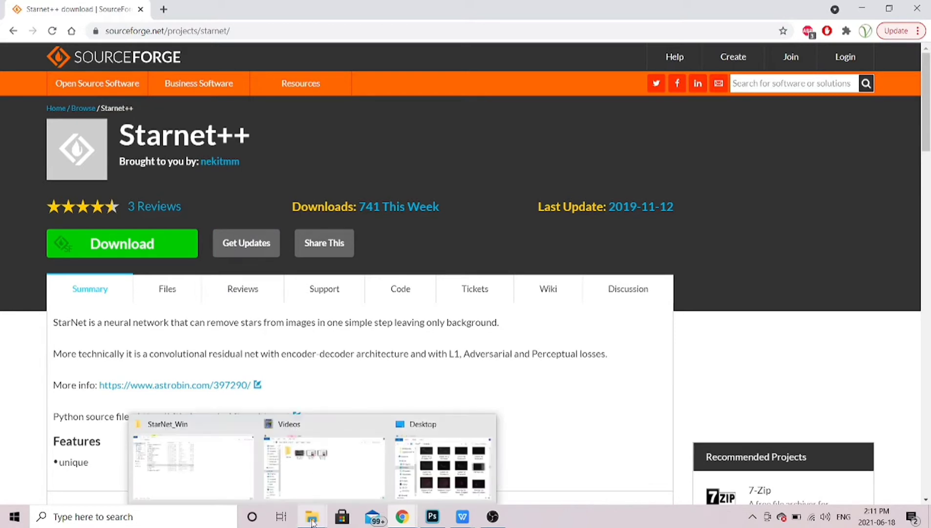
{"action": "left_click", "coordinate": [234, 470]}
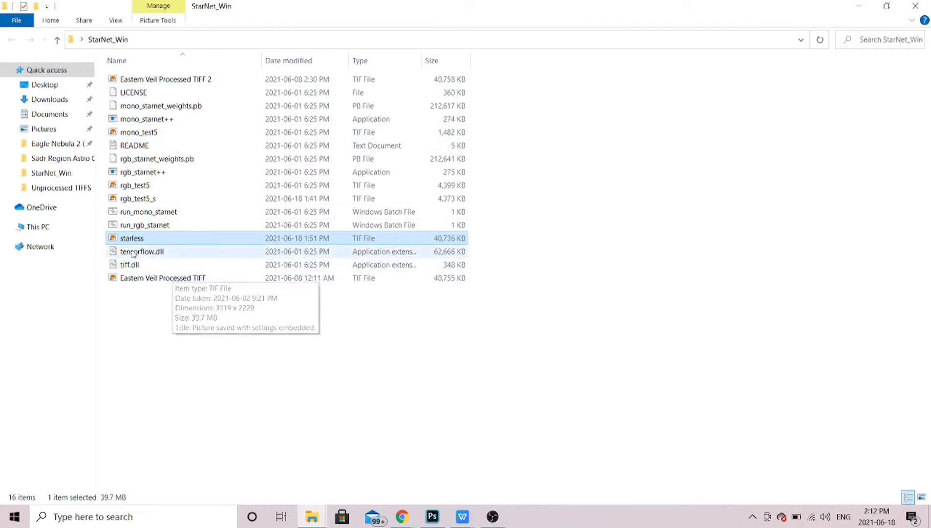
{"action": "left_click", "coordinate": [146, 279]}
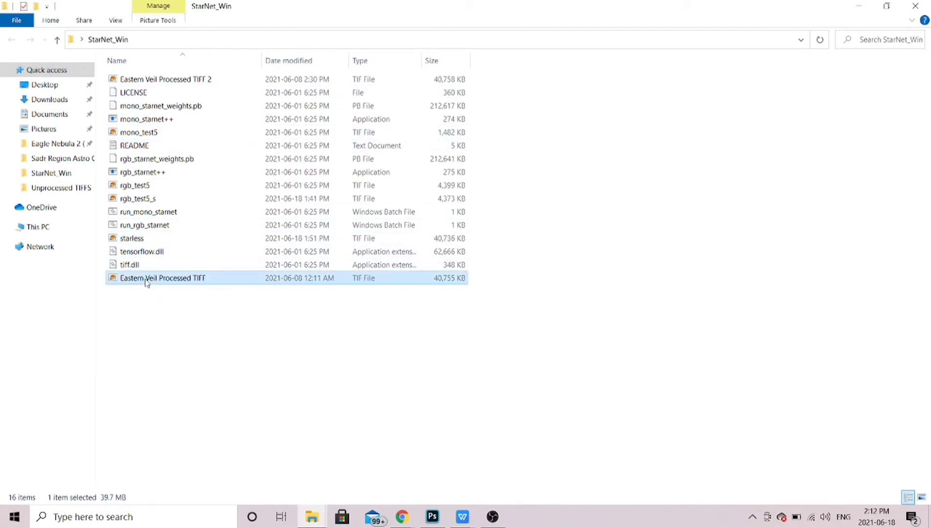
{"action": "key", "text": "Delete"}
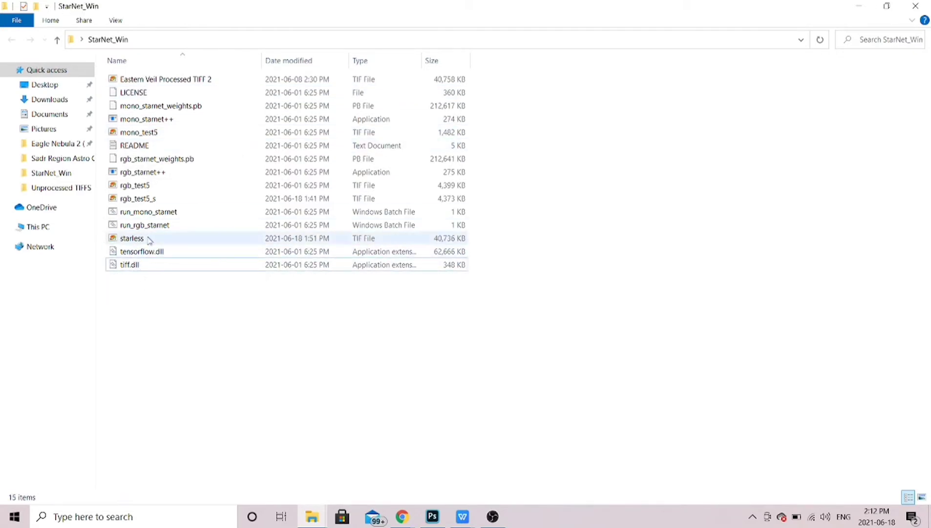
Transfer the Eastern Veil 2 Processed TIFF image from the Desktop folder into the StarNet_Win folder
{"action": "mouse_move", "coordinate": [157, 240]}
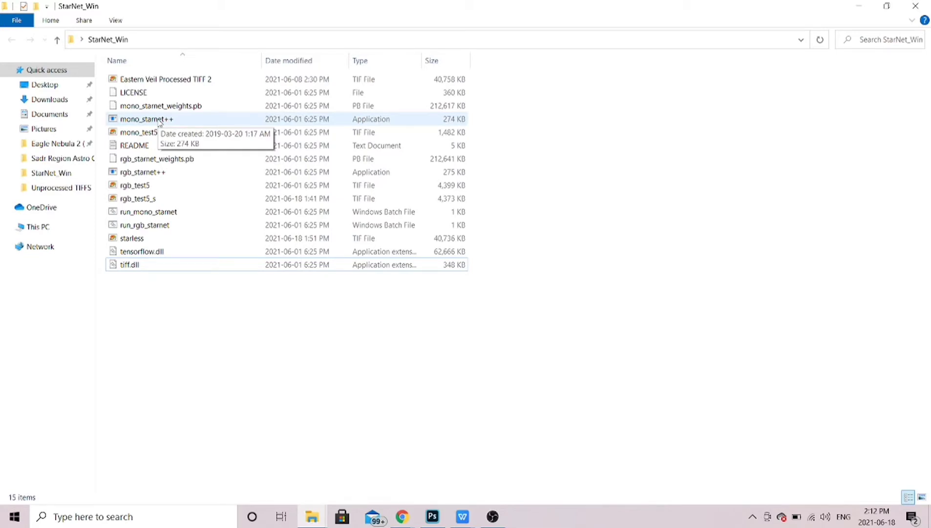
{"action": "left_click", "coordinate": [156, 175]}
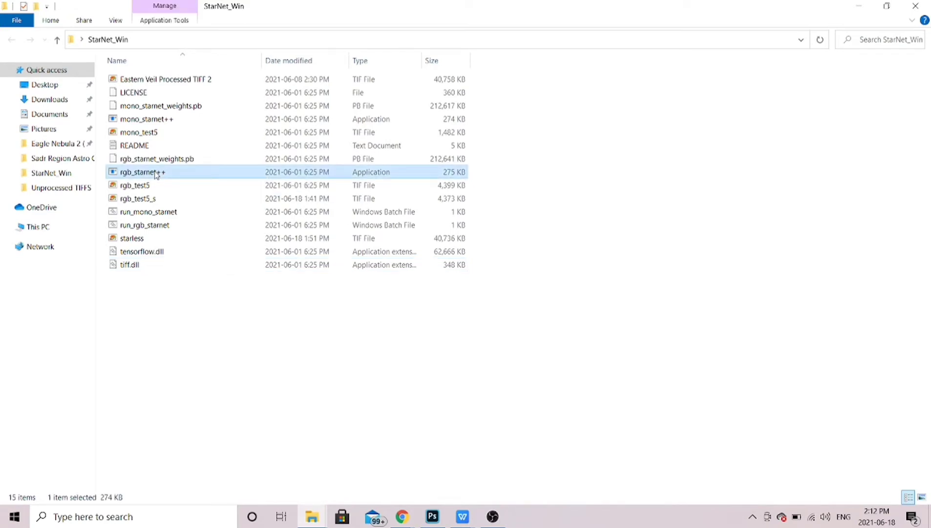
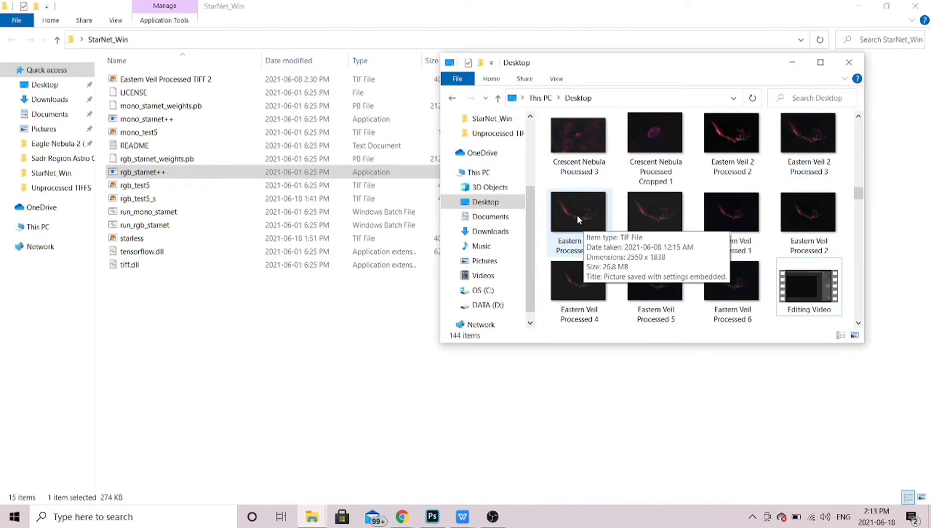
{"action": "left_click_drag", "start_coordinate": [573, 213], "coordinate": [148, 335]}
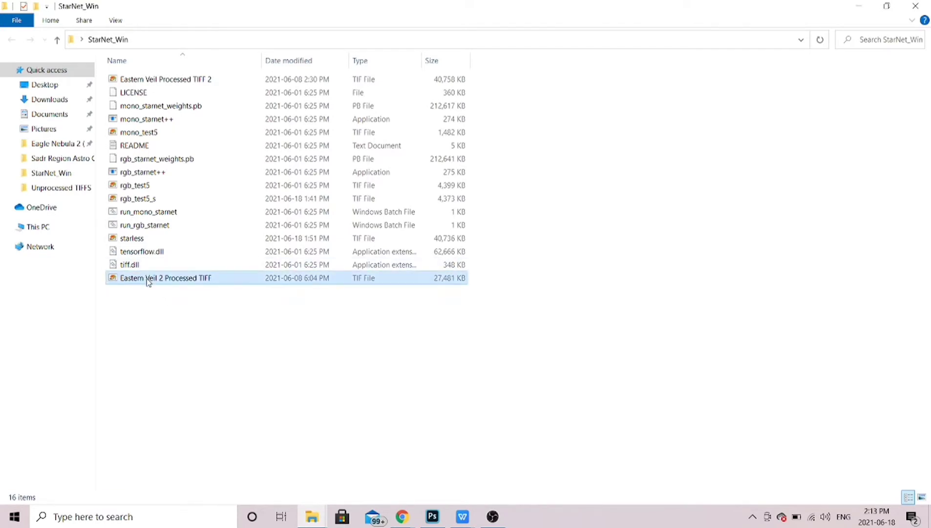
Start rgb_starnet++ on the Eastern Veil 2 Processed TIFF file and close its console window
{"action": "left_click_drag", "start_coordinate": [148, 283], "coordinate": [147, 177]}
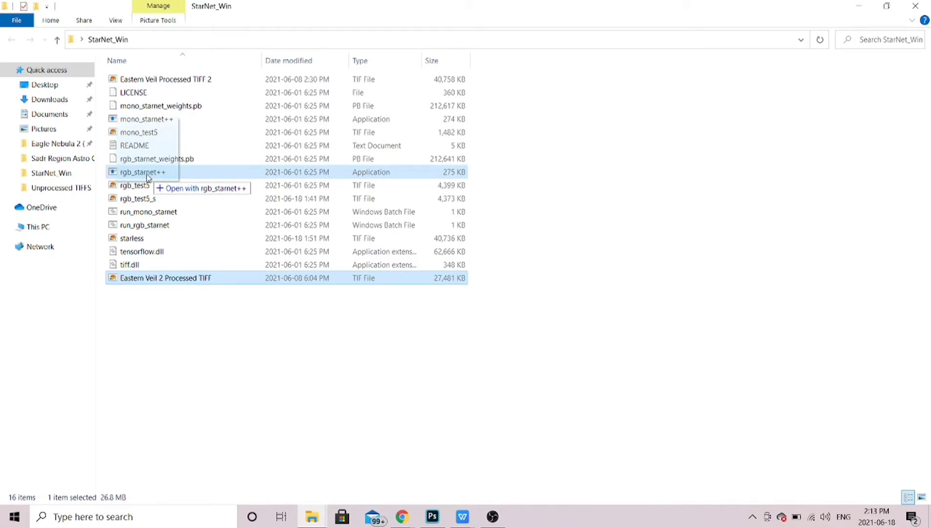
{"action": "left_click_drag", "start_coordinate": [146, 174], "coordinate": [146, 174]}
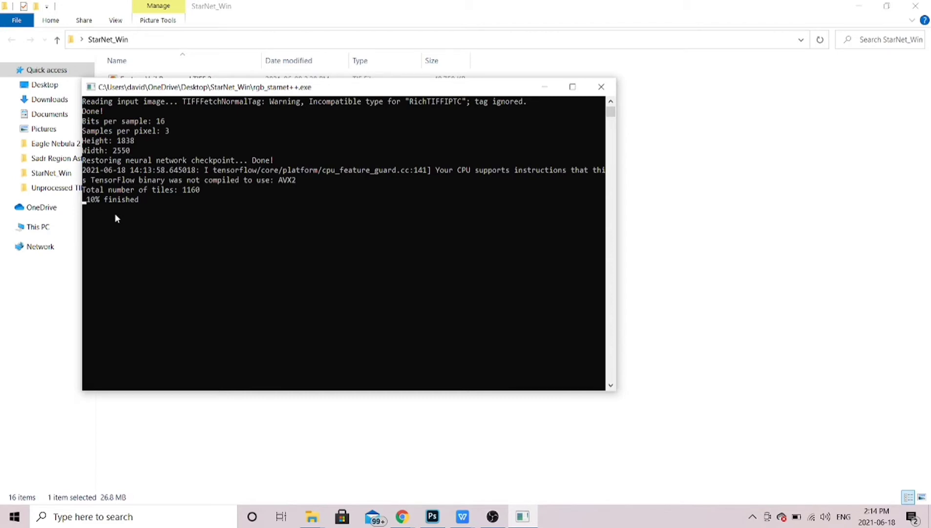
{"action": "left_click", "coordinate": [601, 87]}
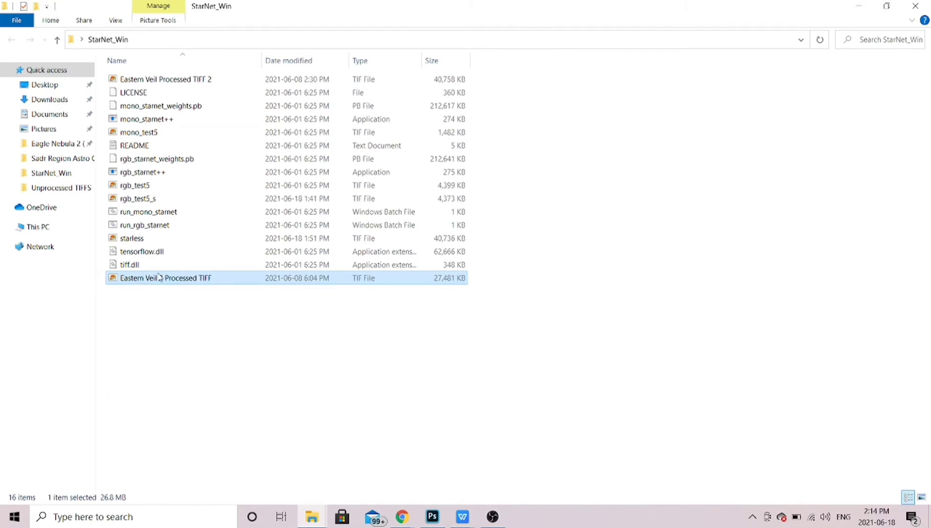
{"action": "left_click", "coordinate": [137, 244]}
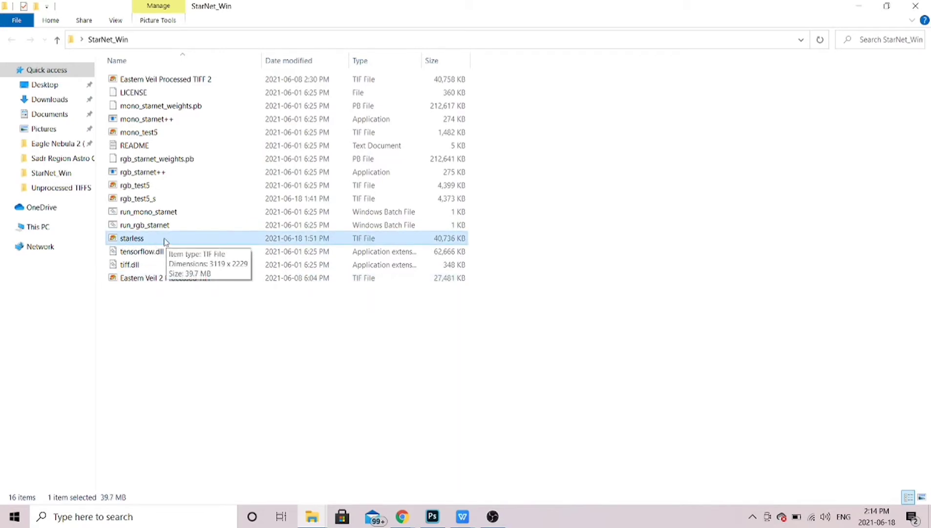
{"action": "left_click", "coordinate": [136, 243]}
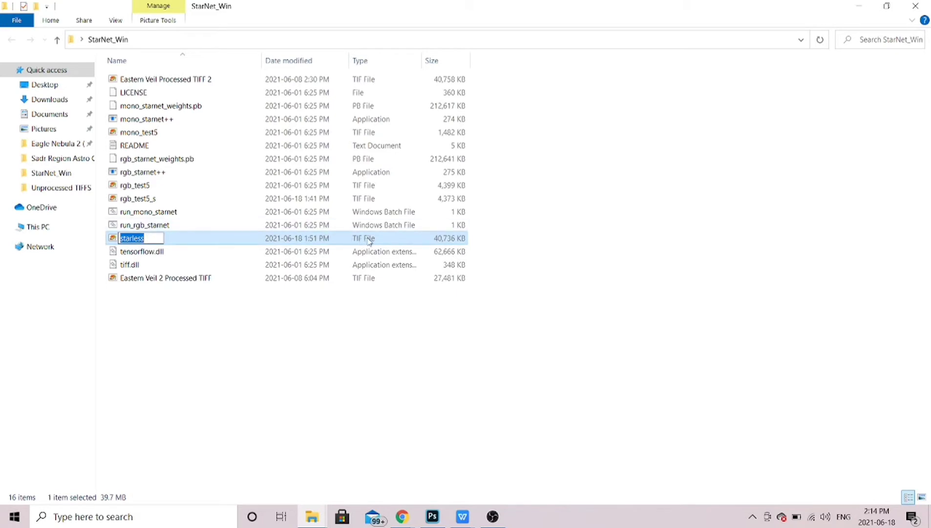
{"action": "left_click", "coordinate": [328, 317]}
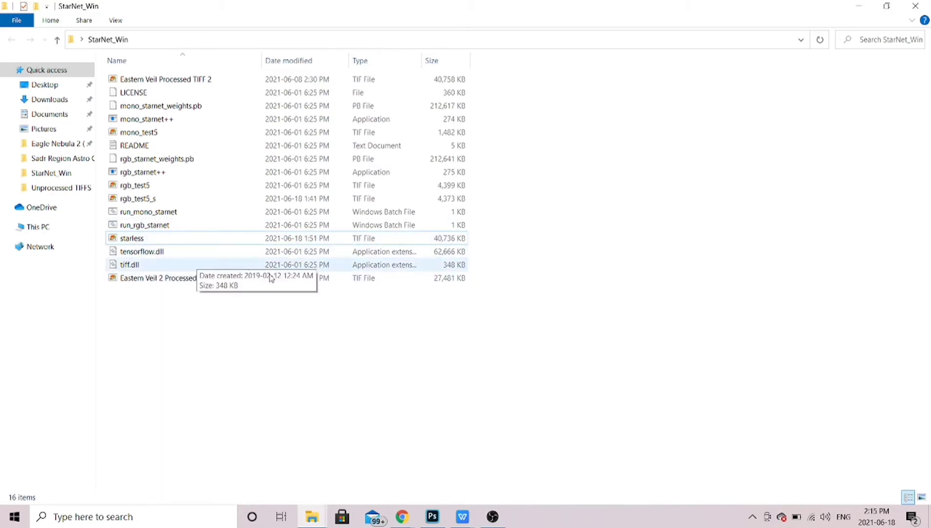
{"action": "left_click", "coordinate": [146, 241]}
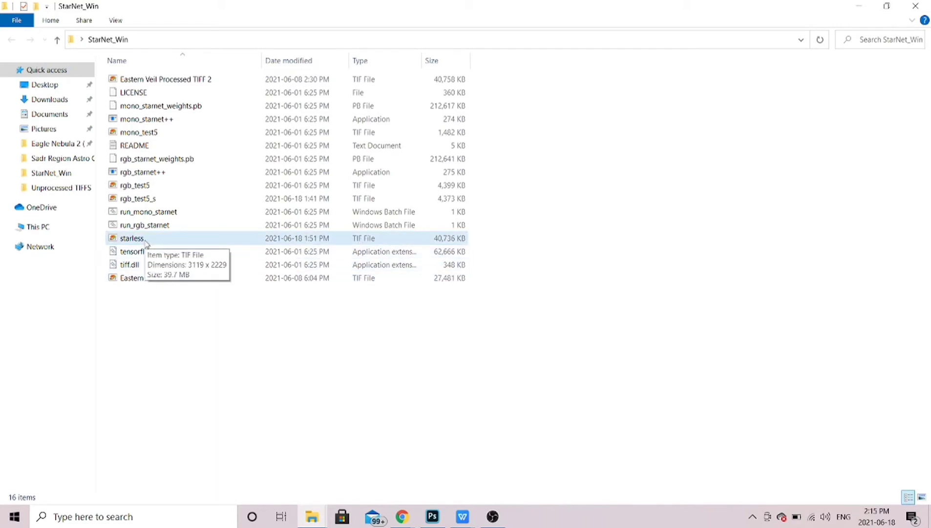
{"action": "right_click", "coordinate": [145, 243]}
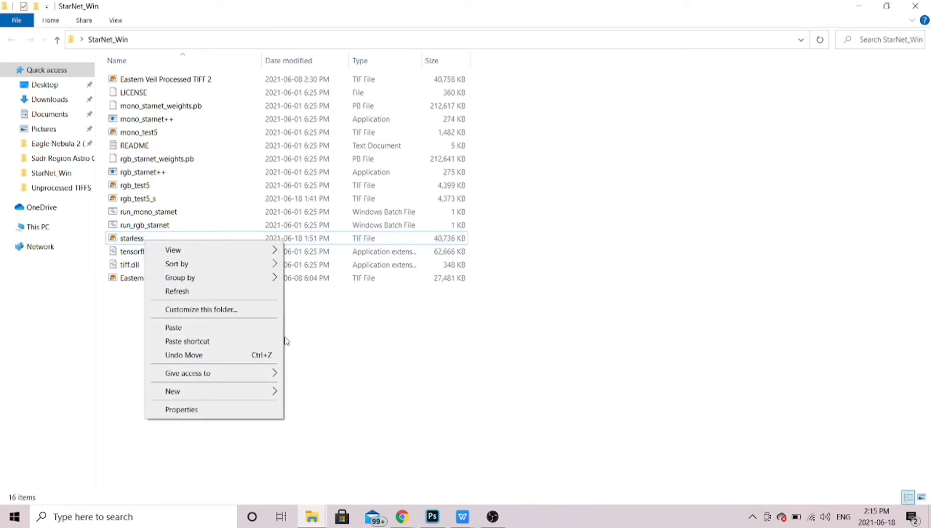
{"action": "mouse_move", "coordinate": [258, 375]}
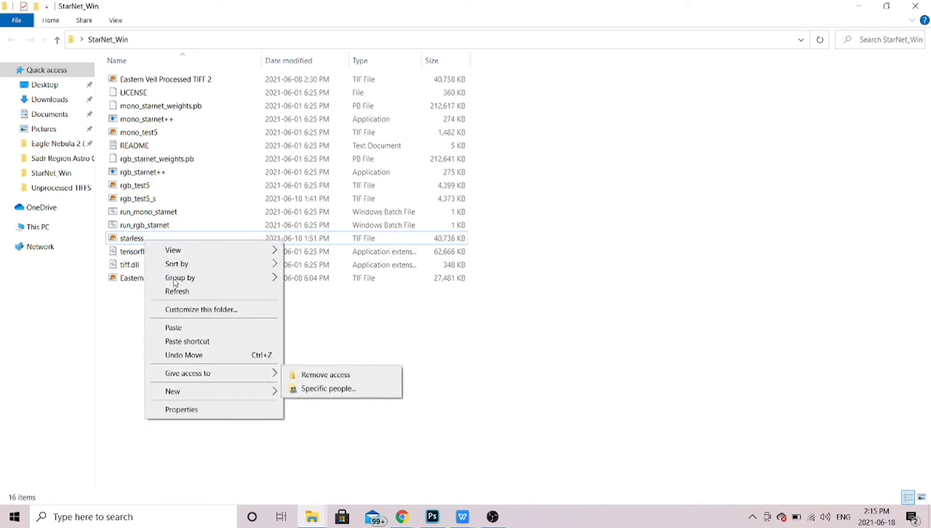
Open the starless TIF file from the StarNet_Win folder in Photoshop
{"action": "left_click", "coordinate": [128, 240]}
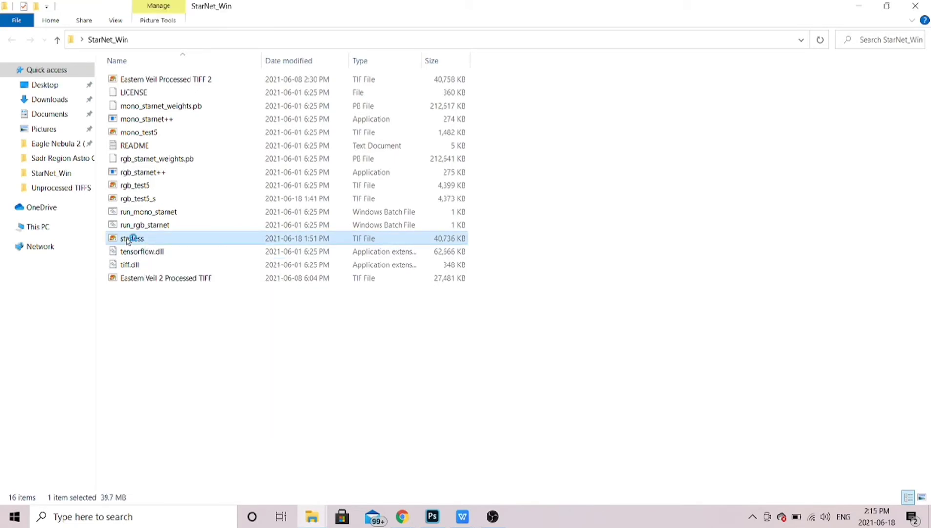
{"action": "right_click", "coordinate": [128, 240]}
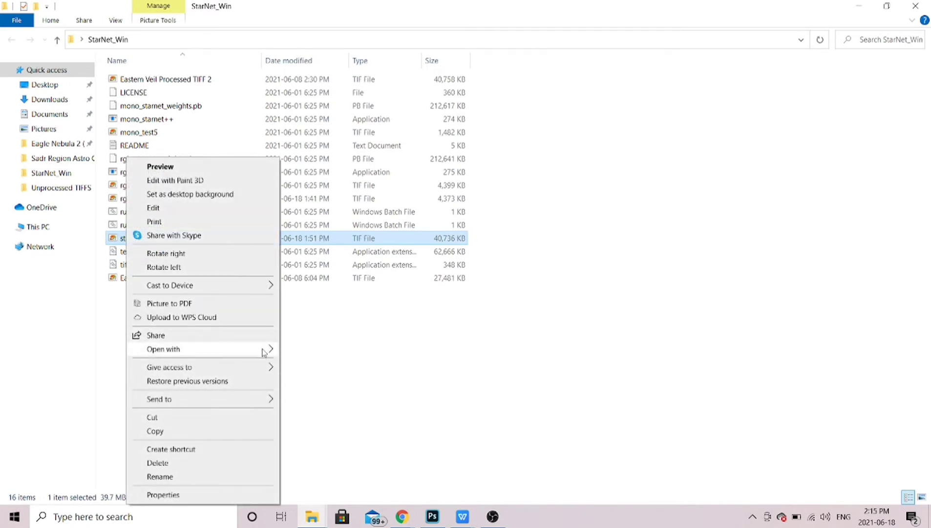
{"action": "mouse_move", "coordinate": [264, 349]}
{"action": "left_click", "coordinate": [324, 352]}
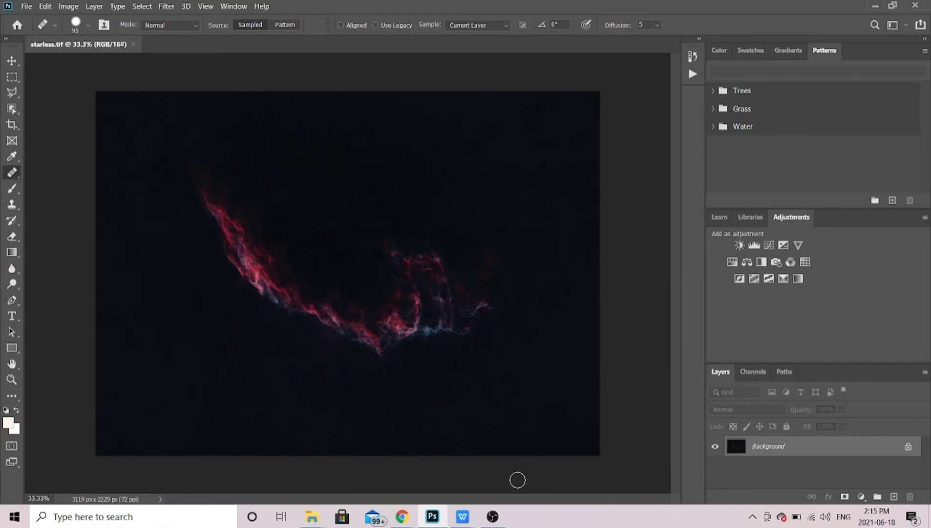
Start the Camera Raw filter on the starless image, set Contrast to +5 and lower Blacks slightly
{"action": "mouse_move", "coordinate": [312, 516]}
{"action": "left_click", "coordinate": [298, 370]}
{"action": "left_click", "coordinate": [166, 7]}
{"action": "left_click", "coordinate": [198, 74]}
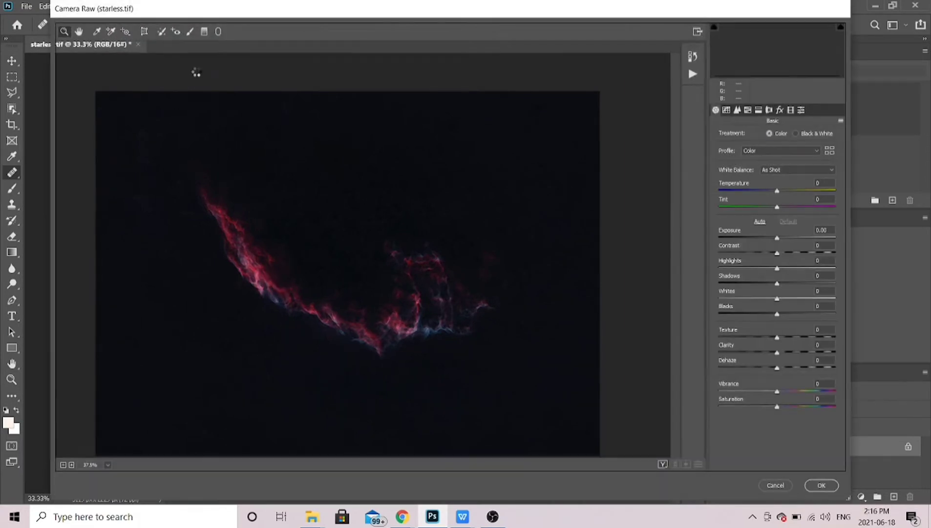
{"action": "left_click", "coordinate": [777, 256]}
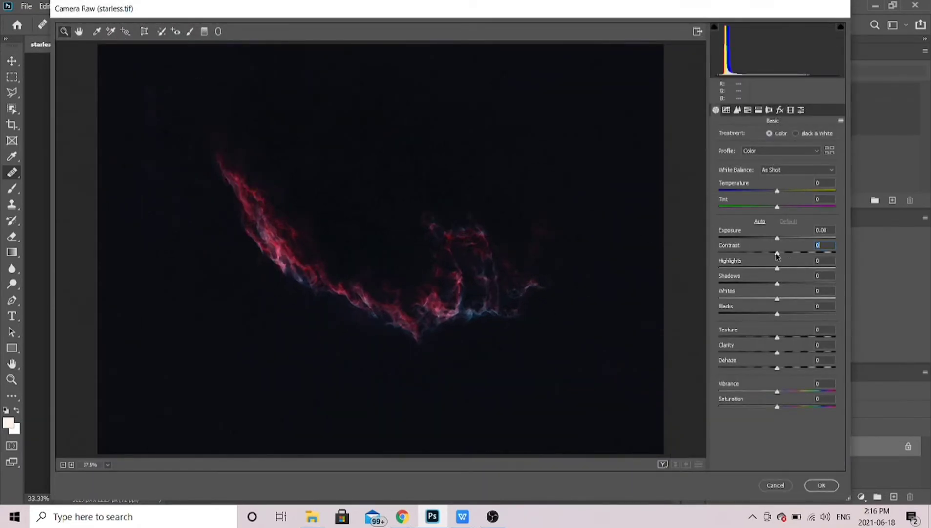
{"action": "left_click_drag", "start_coordinate": [777, 256], "coordinate": [780, 262]}
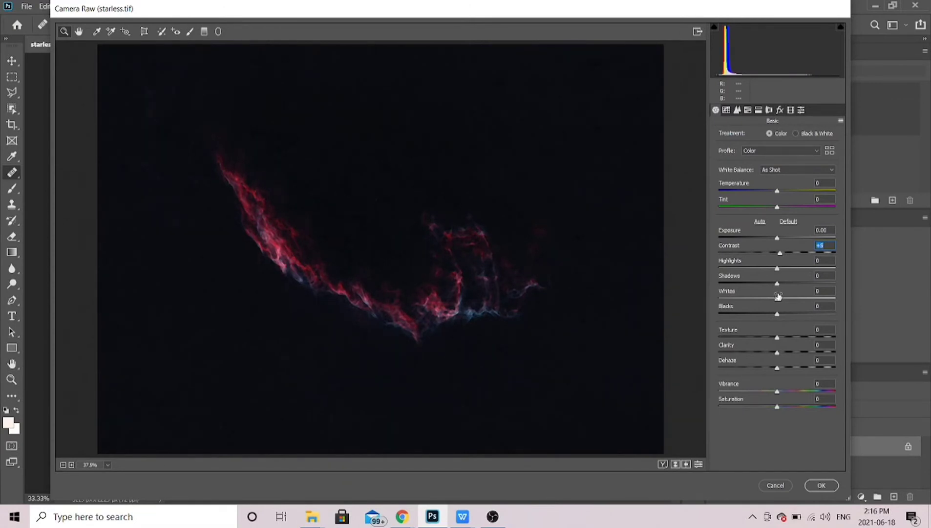
{"action": "left_click_drag", "start_coordinate": [778, 316], "coordinate": [773, 318]}
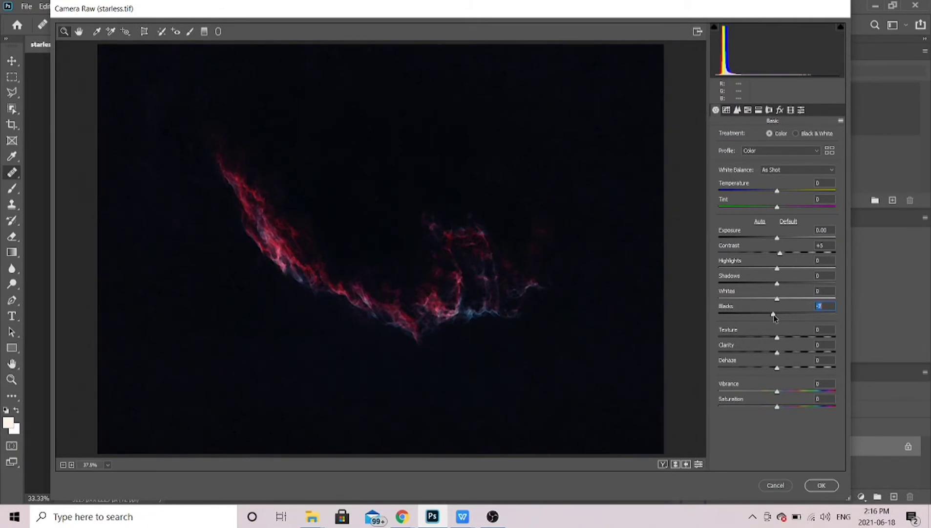
{"action": "left_click_drag", "start_coordinate": [773, 318], "coordinate": [774, 318]}
Set Luminance noise reduction to 15, Luminance Detail to 85 and Luminance Contrast to 23, and apply the Camera Raw filter
{"action": "left_click", "coordinate": [738, 111]}
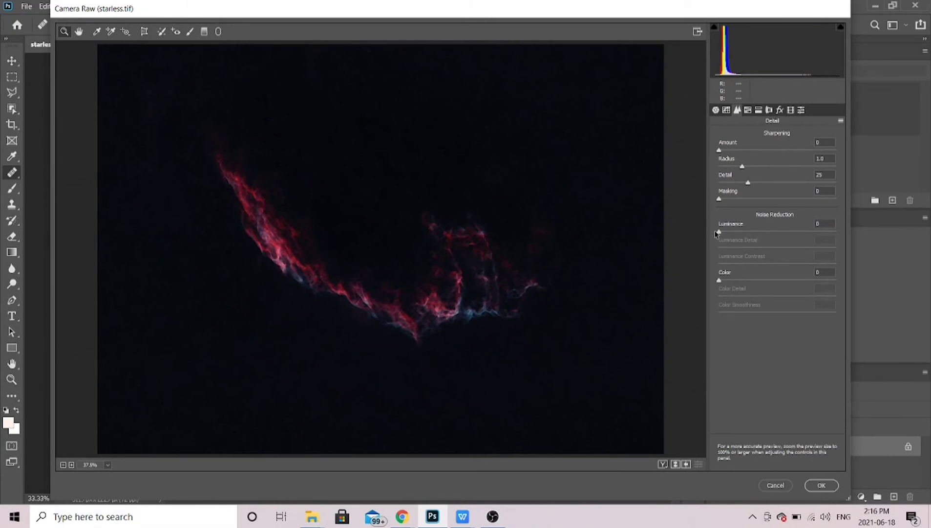
{"action": "mouse_move", "coordinate": [718, 233]}
{"action": "left_mouse_down"}
{"action": "mouse_move", "coordinate": [835, 243]}
{"action": "mouse_move", "coordinate": [718, 234]}
{"action": "mouse_move", "coordinate": [838, 228]}
{"action": "mouse_move", "coordinate": [714, 237]}
{"action": "mouse_move", "coordinate": [770, 234]}
{"action": "mouse_move", "coordinate": [715, 237]}
{"action": "mouse_move", "coordinate": [735, 236]}
{"action": "left_mouse_up"}
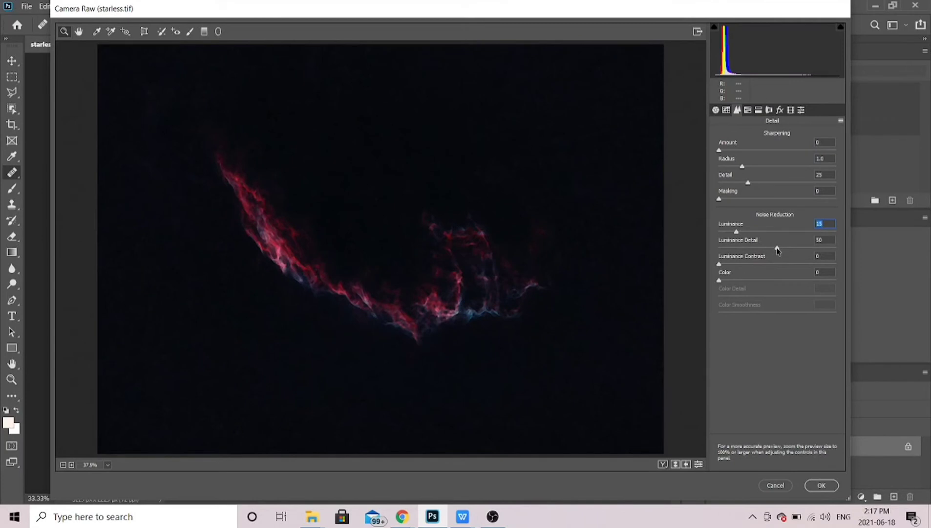
{"action": "left_click_drag", "start_coordinate": [777, 249], "coordinate": [818, 250]}
{"action": "left_click_drag", "start_coordinate": [719, 264], "coordinate": [745, 269]}
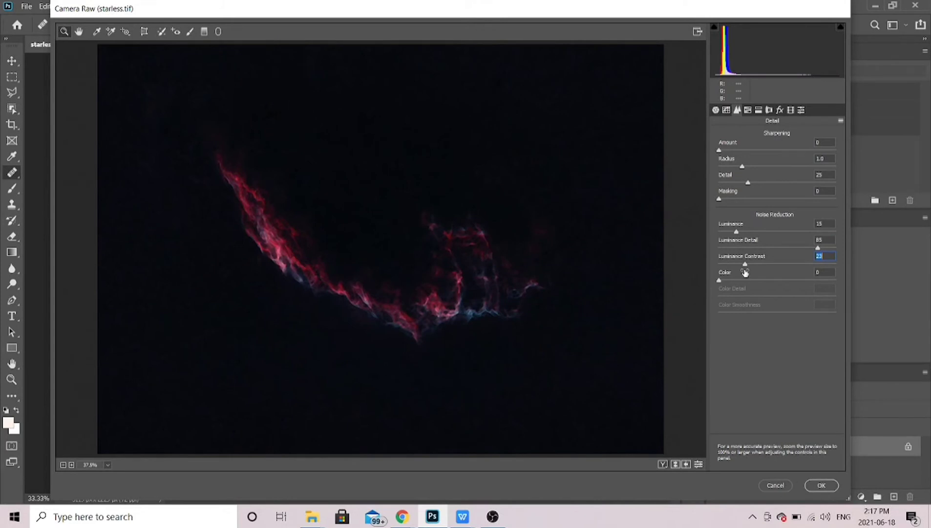
{"action": "left_click", "coordinate": [822, 485]}
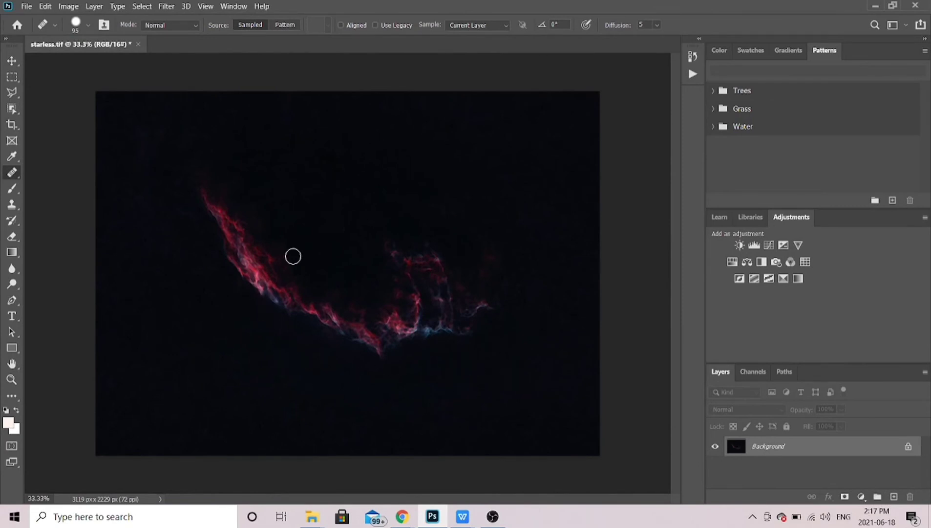
Raise the starless image's overall saturation slightly with a Hue/Saturation adjustment
{"action": "left_click", "coordinate": [69, 7]}
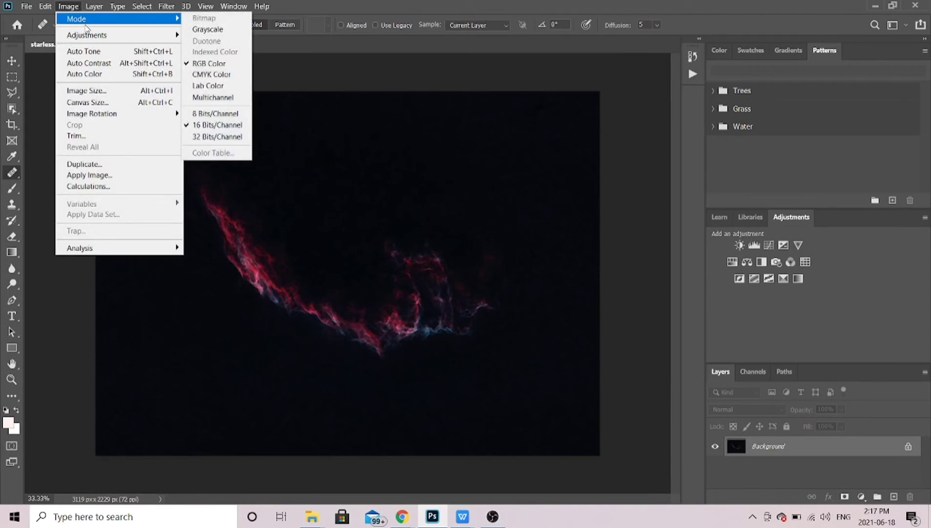
{"action": "mouse_move", "coordinate": [92, 37]}
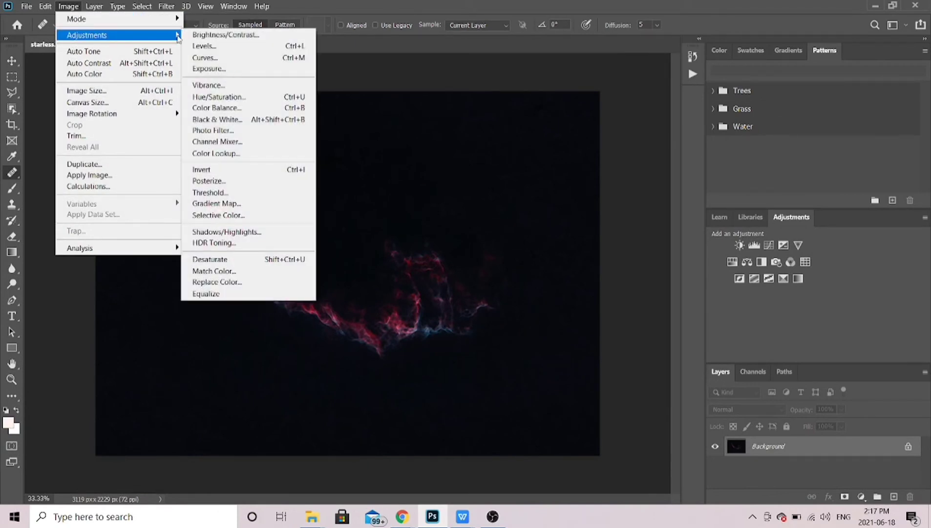
{"action": "left_click", "coordinate": [233, 98]}
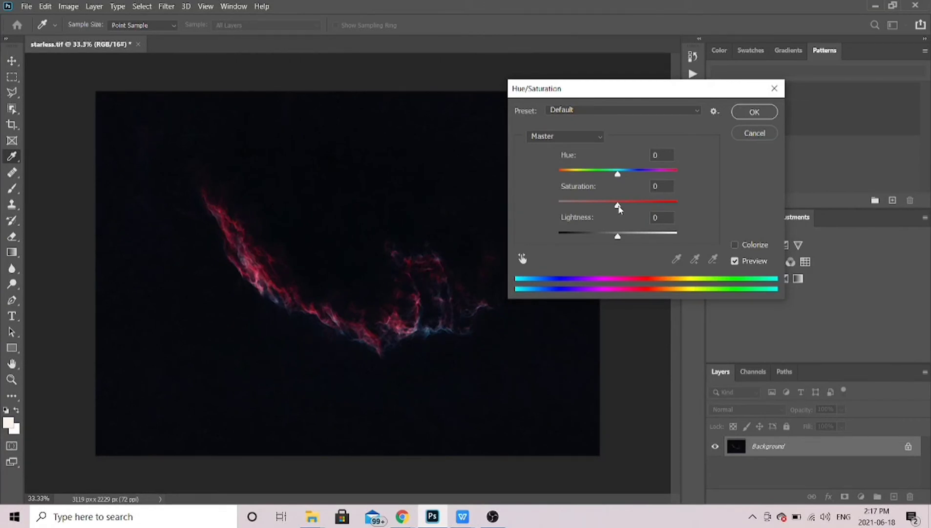
{"action": "left_click_drag", "start_coordinate": [618, 205], "coordinate": [628, 208]}
{"action": "left_click_drag", "start_coordinate": [628, 207], "coordinate": [625, 207]}
{"action": "left_click", "coordinate": [752, 112]}
{"action": "key", "text": "j"}
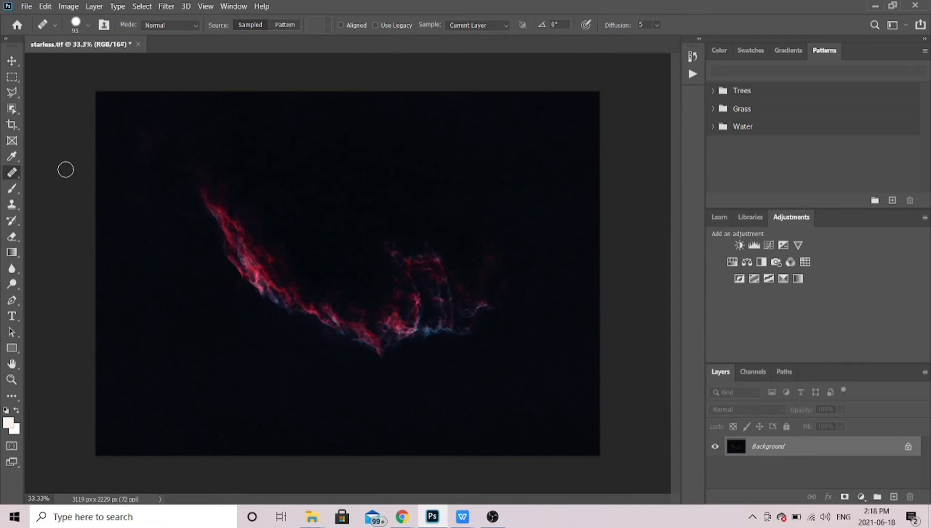
Crop the starless image on all sides to about 2333 by 1683 px, framing the nebula more tightly
{"action": "left_click", "coordinate": [14, 125]}
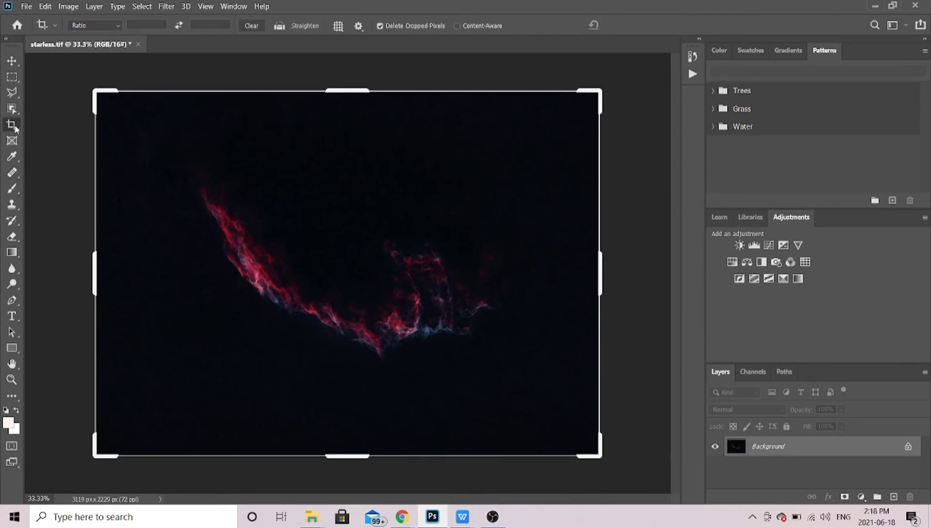
{"action": "left_click_drag", "start_coordinate": [100, 92], "coordinate": [121, 117]}
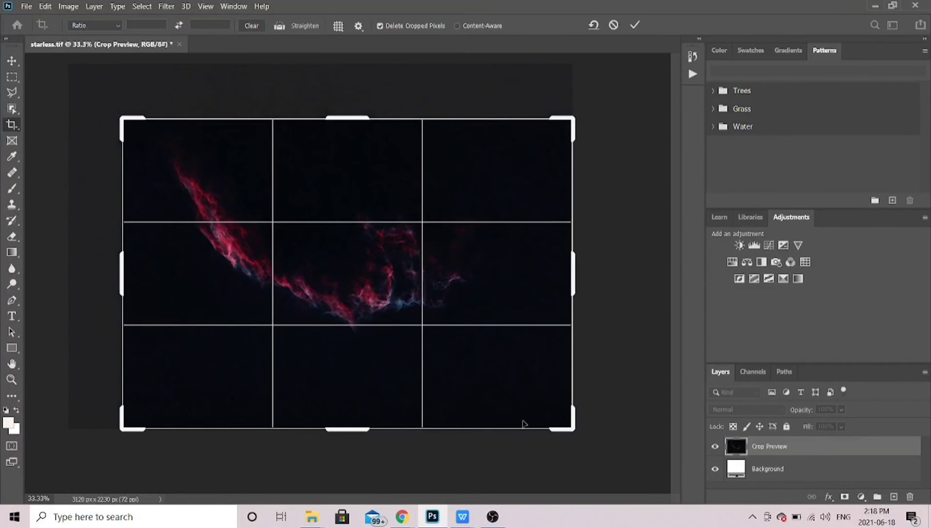
{"action": "left_click_drag", "start_coordinate": [571, 427], "coordinate": [563, 413]}
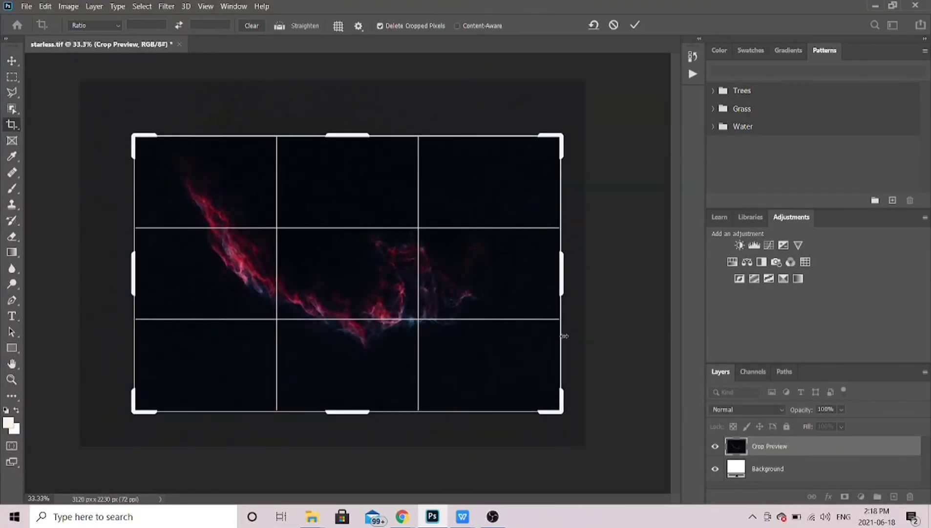
{"action": "left_click_drag", "start_coordinate": [561, 284], "coordinate": [545, 276]}
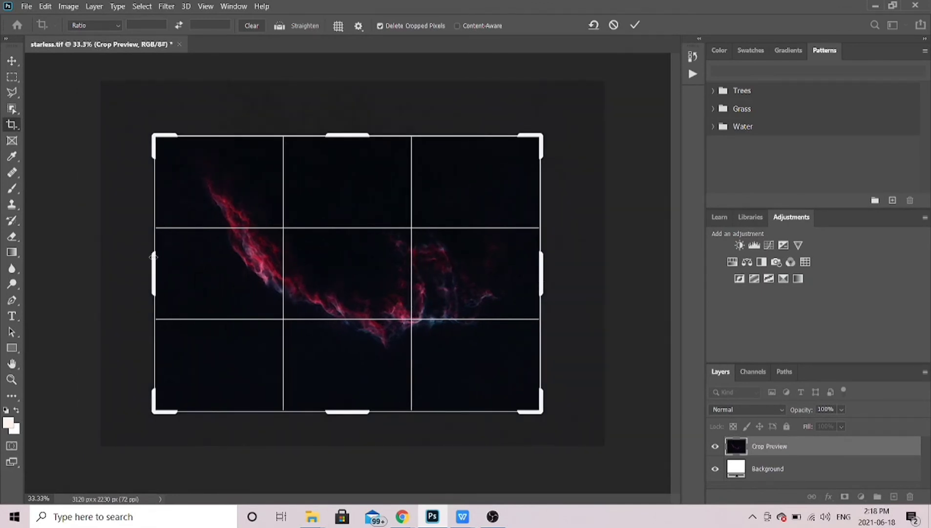
{"action": "left_click_drag", "start_coordinate": [157, 259], "coordinate": [157, 258]}
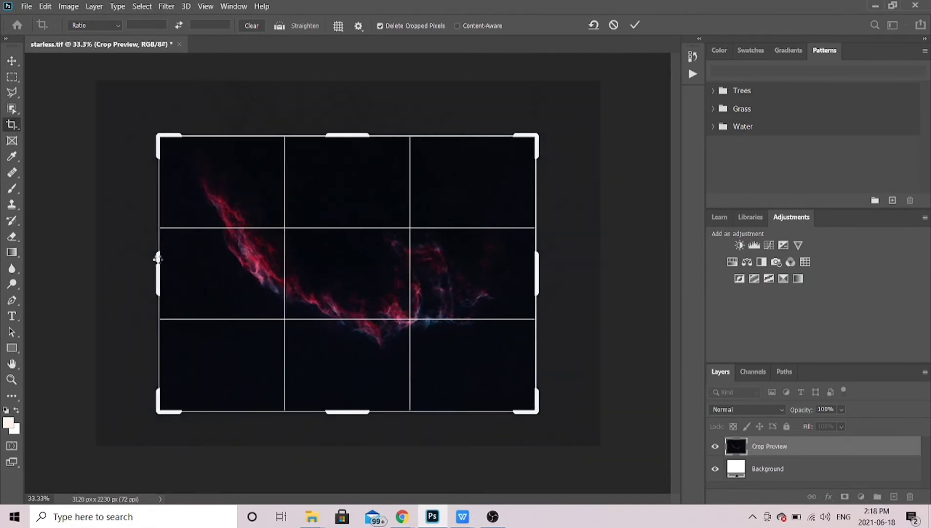
{"action": "key", "text": "Return"}
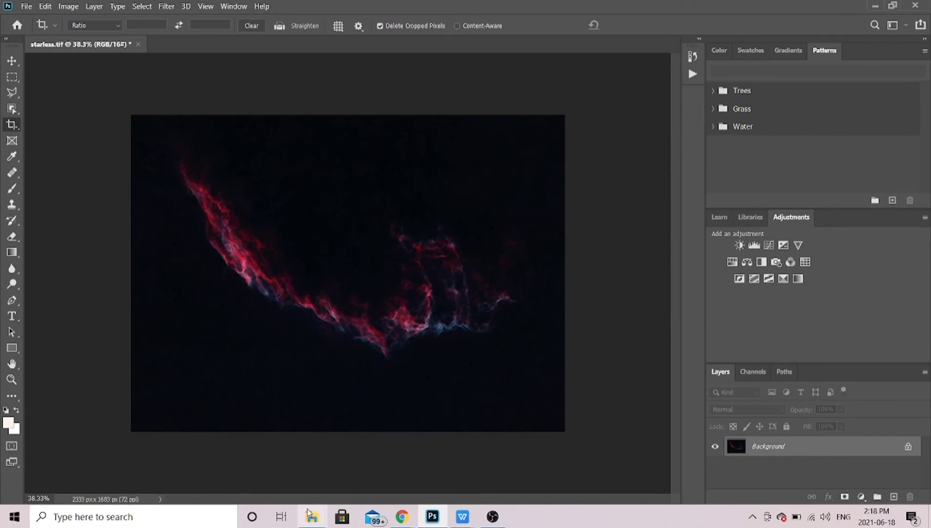
View the Eastern Veil Processed 6 image from the Desktop folder for comparison and return to Photoshop
{"action": "mouse_move", "coordinate": [308, 522]}
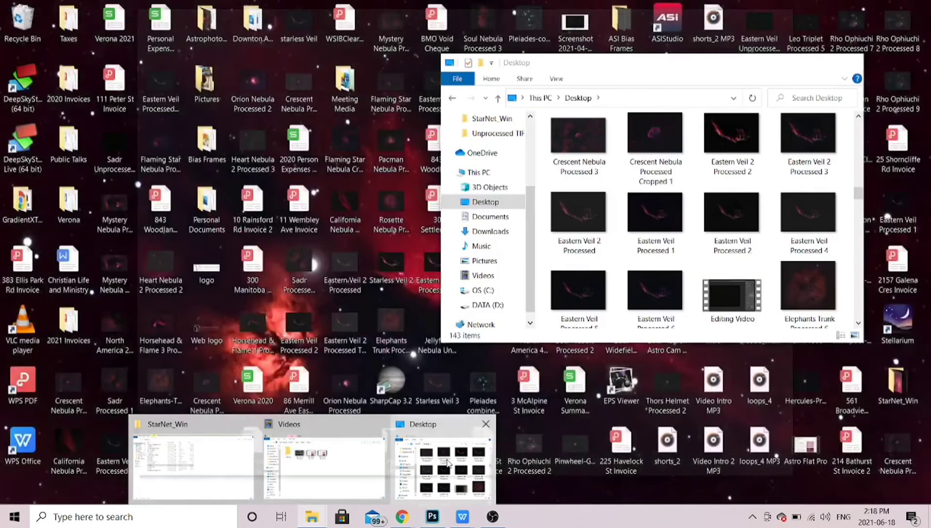
{"action": "left_click", "coordinate": [448, 463]}
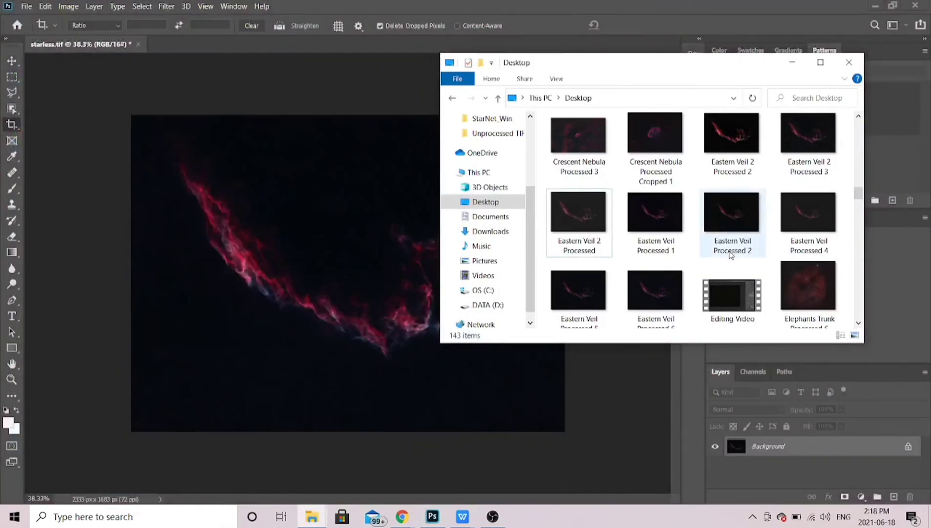
{"action": "double_click", "coordinate": [650, 292]}
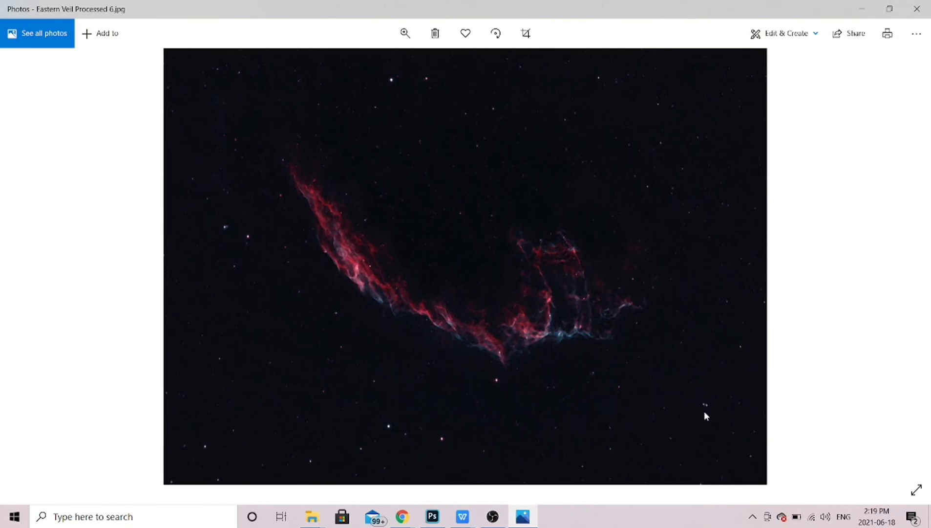
{"action": "left_click", "coordinate": [862, 11]}
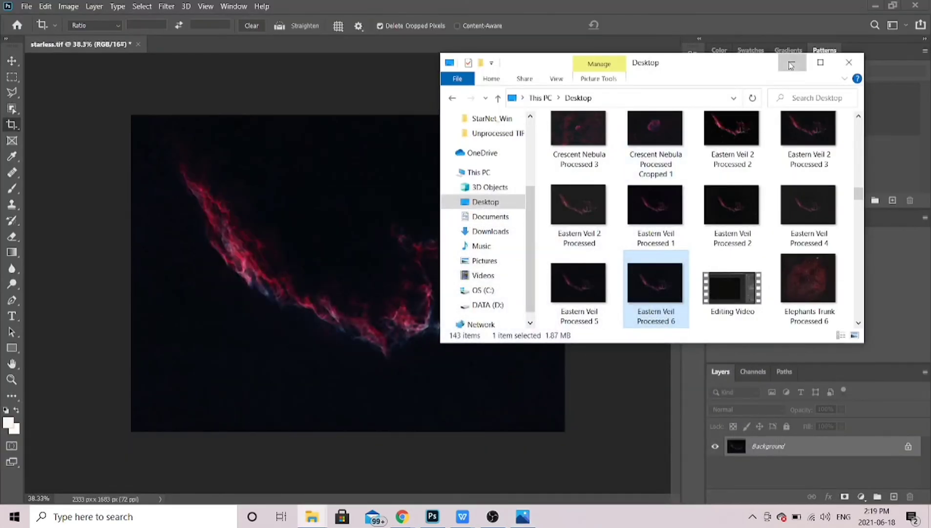
{"action": "left_click", "coordinate": [791, 65]}
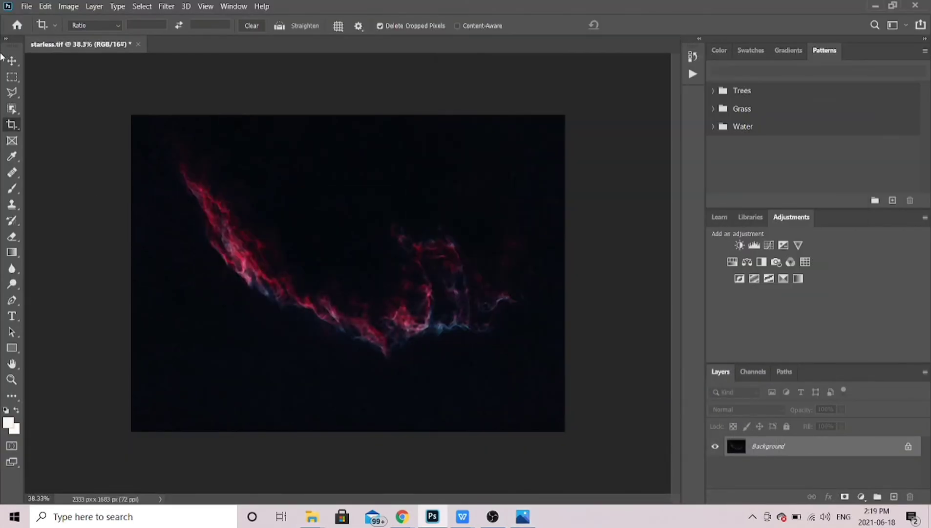
{"action": "left_click", "coordinate": [26, 6]}
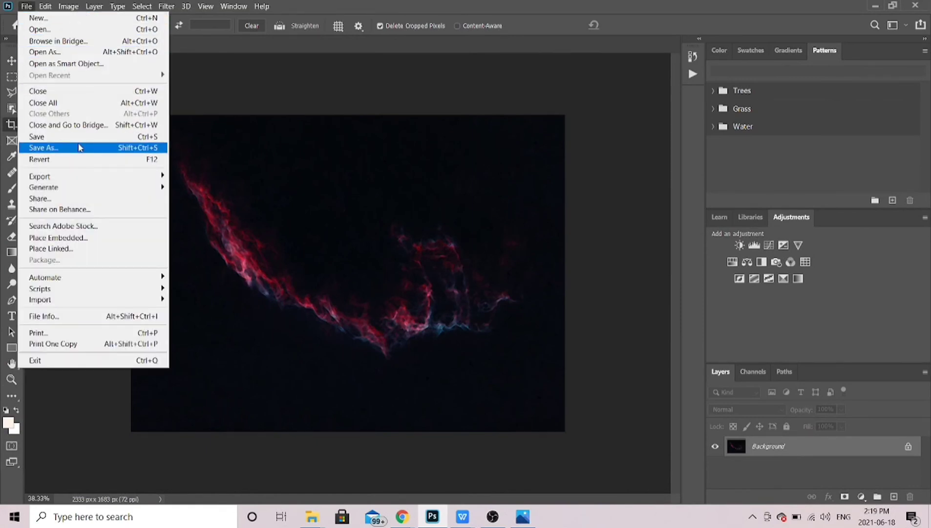
{"action": "left_click", "coordinate": [97, 147]}
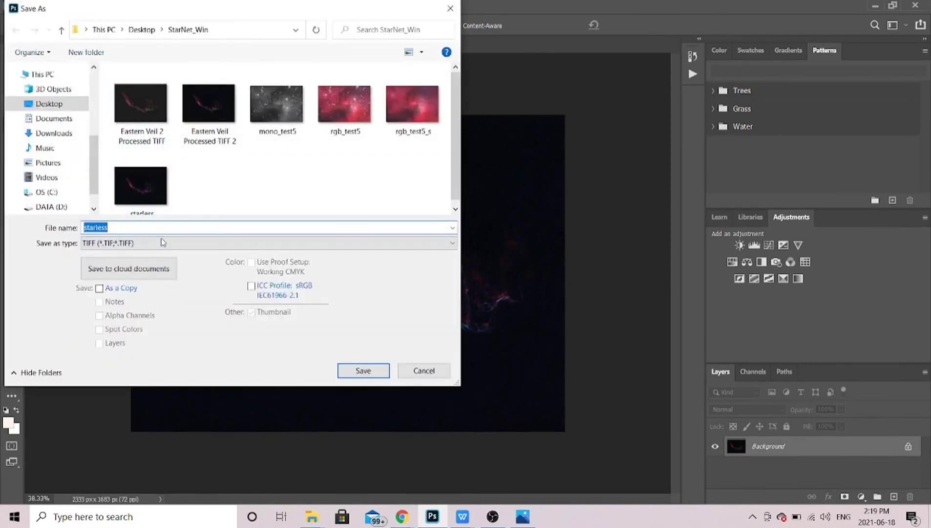
{"action": "left_click", "coordinate": [163, 242]}
{"action": "left_click", "coordinate": [154, 309]}
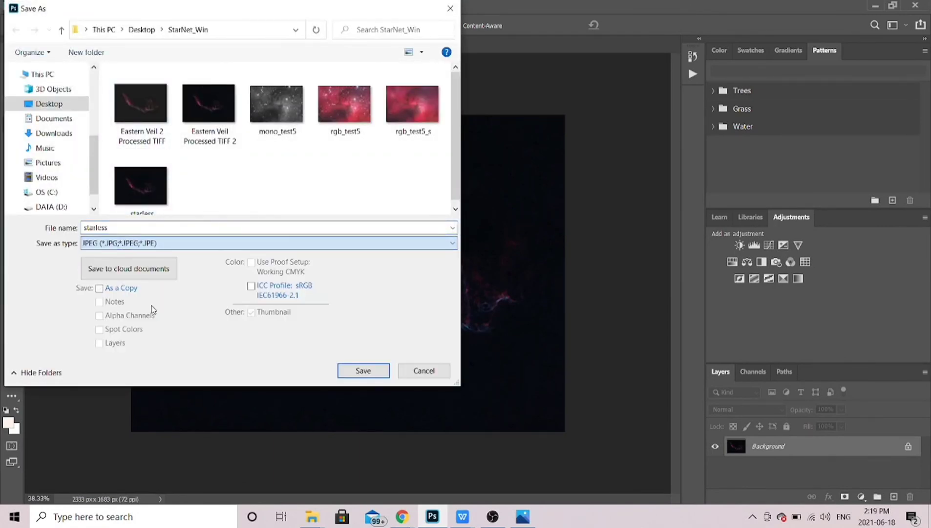
{"action": "left_click", "coordinate": [423, 370]}
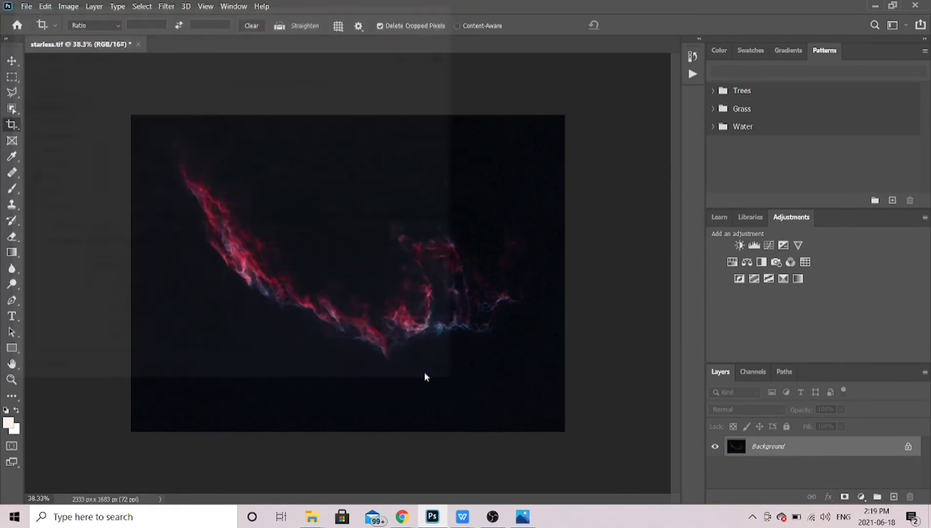